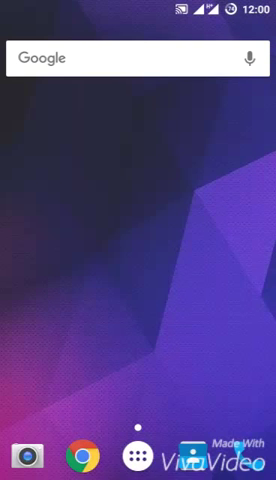
Flip through three app drawer pages and launch Settings from the last one
click(138, 456)
drag(230, 260, 50, 260)
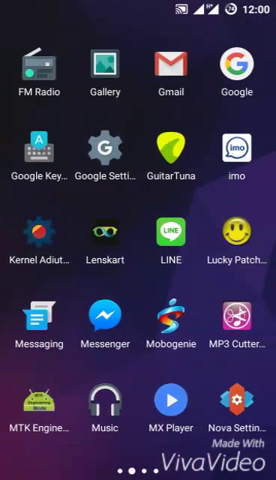
drag(230, 260, 50, 260)
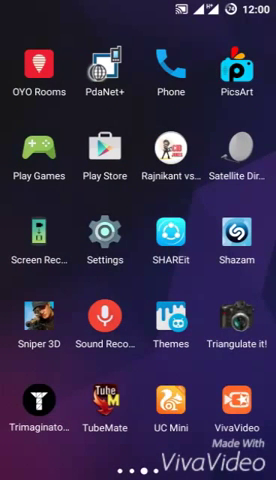
click(104, 240)
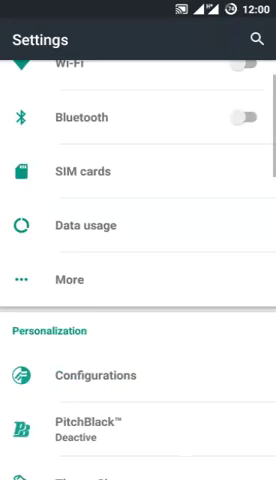
scroll(138, 300, down, 10)
click(90, 443)
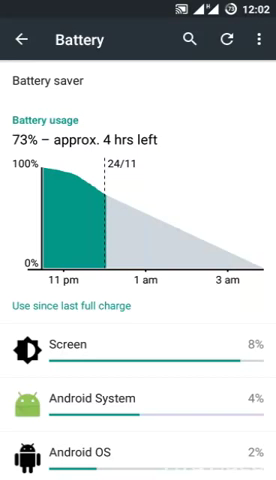
Leave battery details and view the More wireless and network options
click(22, 39)
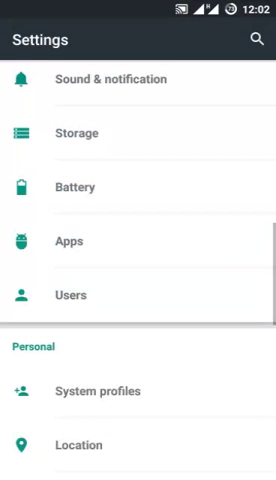
scroll(138, 250, up, 5)
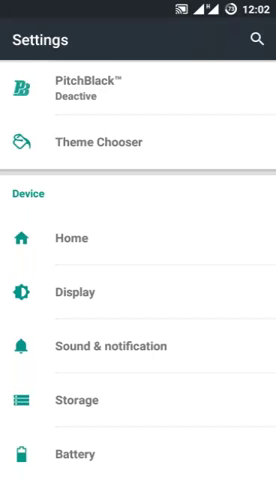
scroll(138, 250, up, 5)
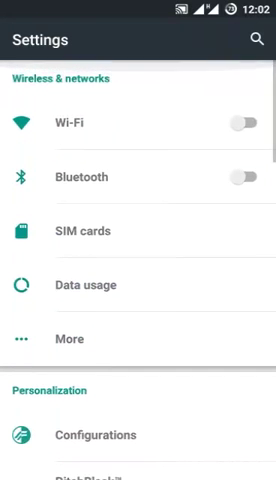
click(69, 339)
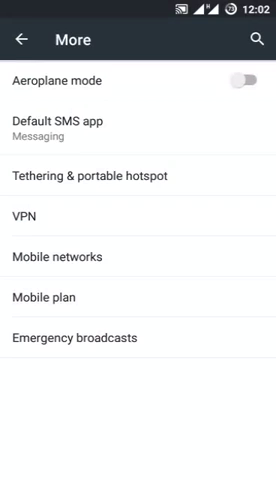
key(Escape)
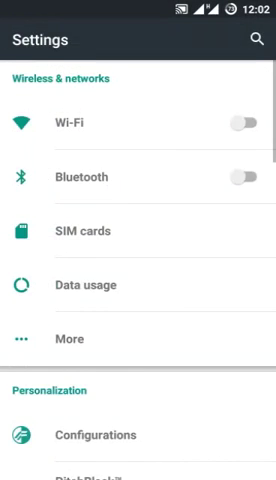
Go home and swipe the Settings card out of recent apps
key(Escape)
key(alt+Tab)
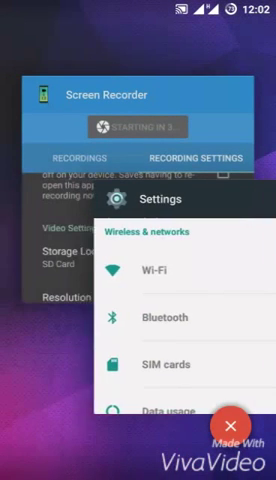
drag(138, 300, 270, 300)
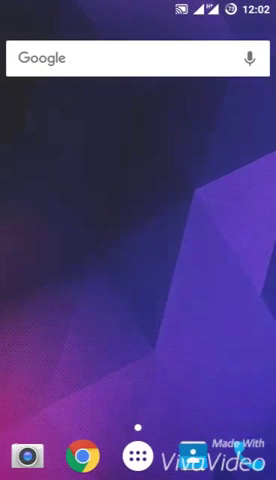
Switch between Clock's Clock and Alarm tabs, ending on the 12:02 am clock view
click(126, 415)
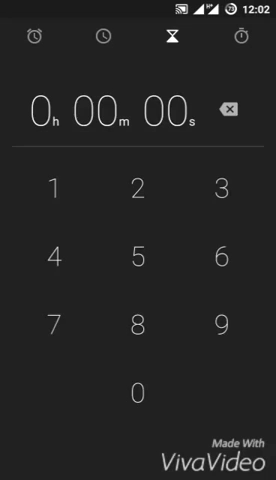
click(104, 36)
click(34, 36)
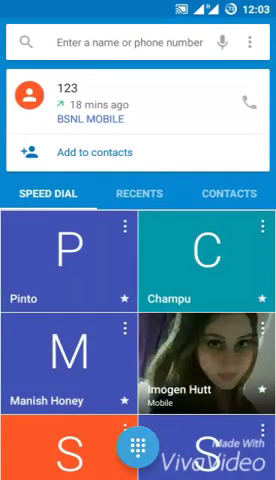
Enter the number 123 on the dial pad
click(138, 446)
click(46, 277)
click(125, 258)
click(205, 258)
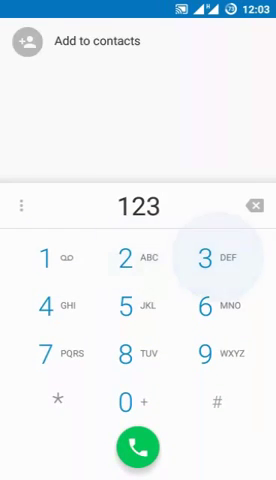
Call 123 on BSNL MOBILE with speaker on, then hang up and go home
click(138, 446)
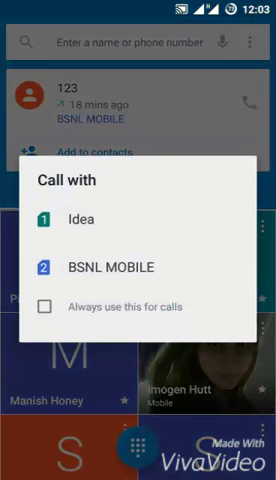
click(110, 267)
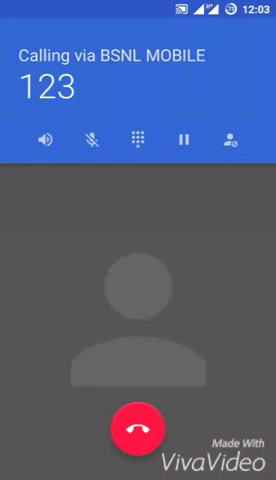
click(45, 139)
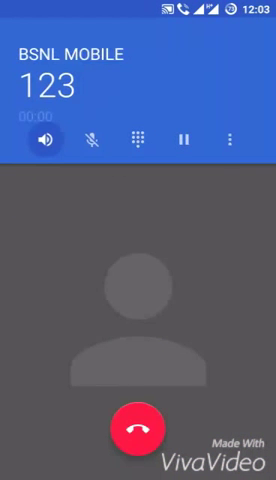
click(137, 427)
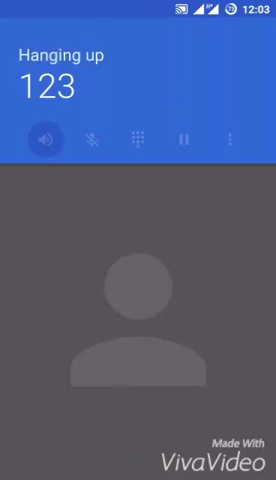
key(Home)
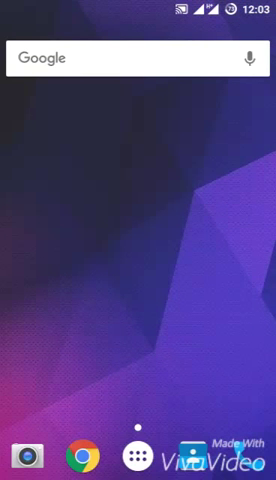
Glance at quick settings, launch Chrome and begin entering a web address
mouse_move(138, 5)
mouse_down()
mouse_move(138, 400)
mouse_move(138, 20)
mouse_up()
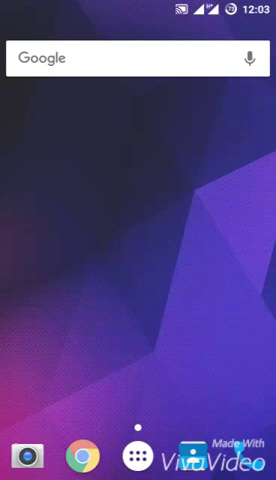
click(83, 456)
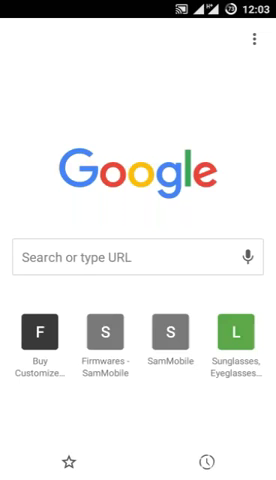
click(120, 257)
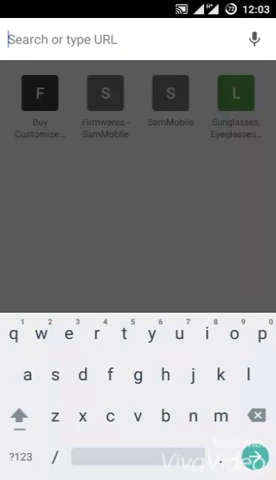
text(goo)
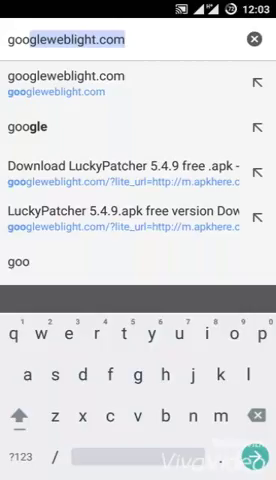
text(gle)
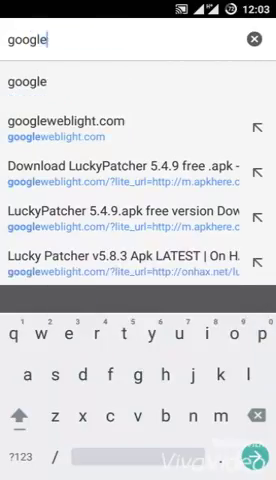
text(.)
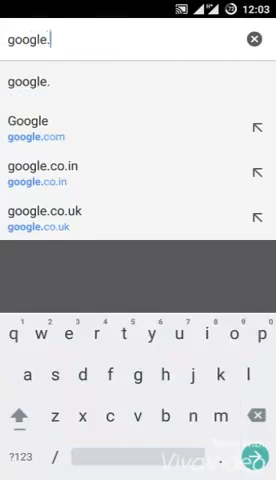
Load the Google home page, search for 'g', then go home
click(36, 128)
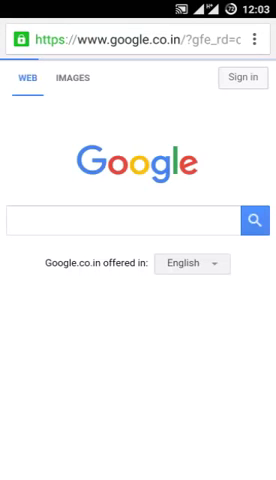
click(122, 219)
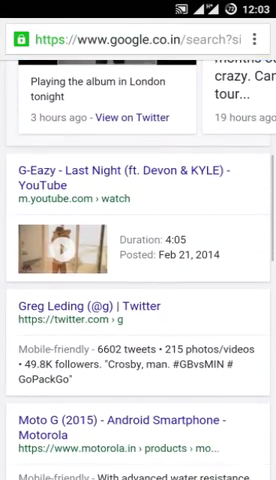
scroll(138, 300, down, 3)
scroll(138, 300, down, 2)
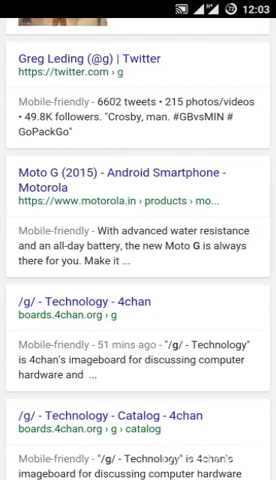
key(Home)
Briefly view the contact list in Contacts, then return home
click(137, 451)
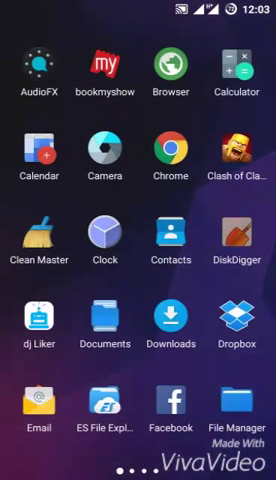
click(170, 240)
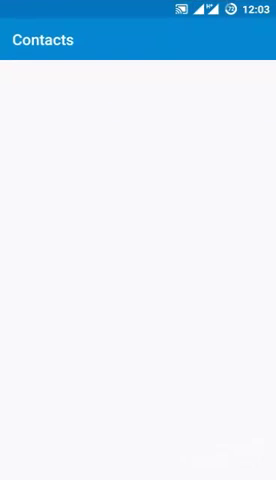
drag(266, 122, 266, 222)
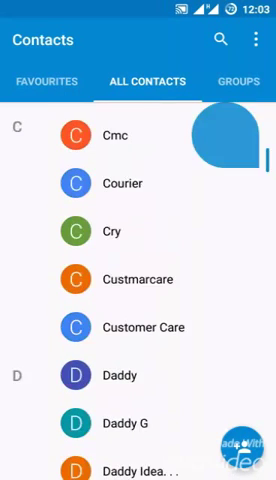
key(Home)
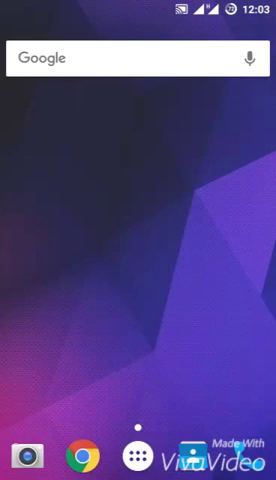
Launch Gallery from the second app drawer page to see its albums
click(137, 451)
drag(230, 240, 40, 240)
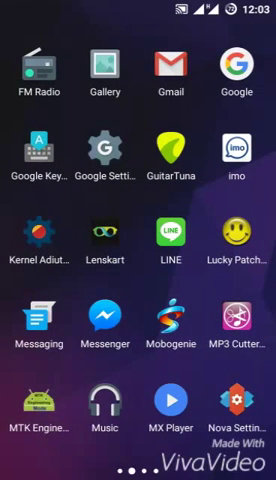
click(105, 72)
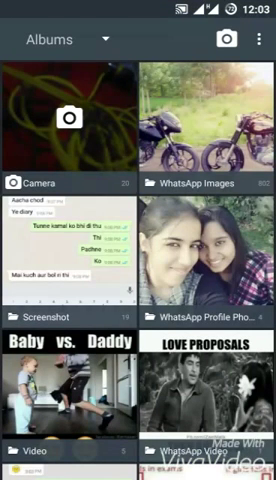
mouse_move(138, 380)
mouse_down()
mouse_move(138, 160)
mouse_move(138, 380)
mouse_up()
Send the black photography logo from WhatsApp Images to the Dropbox folder 'melli rosugulli'
click(207, 115)
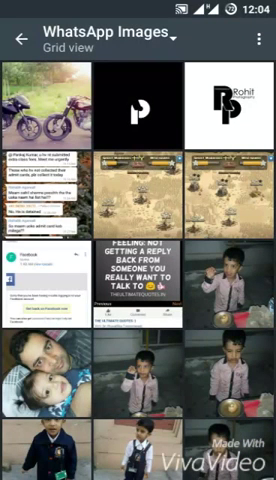
scroll(138, 300, down, 5)
scroll(138, 300, up, 5)
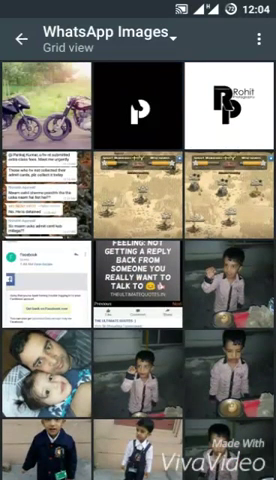
click(138, 108)
drag(220, 250, 50, 250)
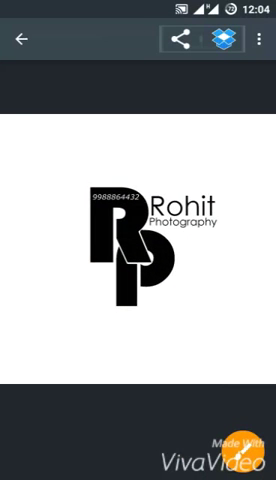
click(224, 39)
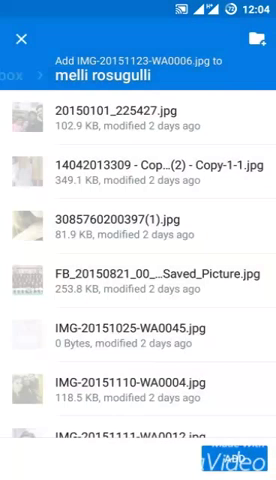
click(233, 455)
Check the Dropbox upload progress and dismiss the Upload complete notification
key(Home)
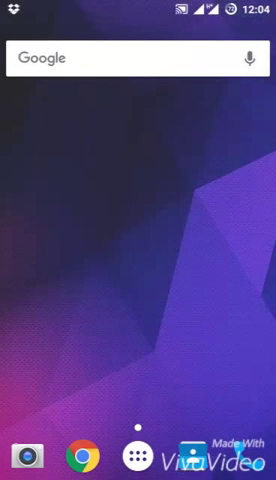
mouse_move(138, 8)
mouse_down()
mouse_move(138, 150)
mouse_move(138, 8)
mouse_up()
click(138, 455)
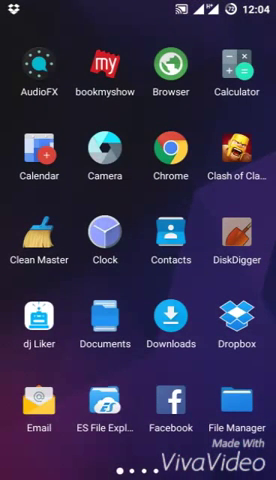
key(Home)
drag(138, 8, 138, 150)
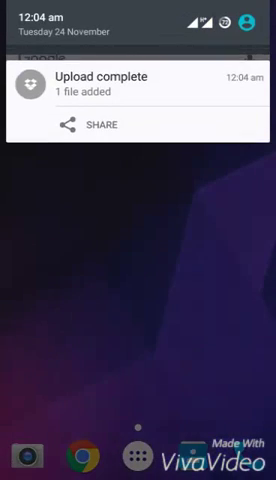
drag(60, 80, 240, 80)
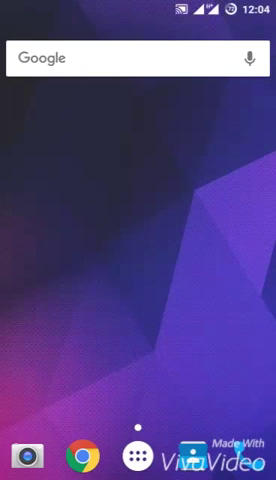
Turn on the NavBar tile in quick settings and collapse the panel
drag(138, 8, 138, 150)
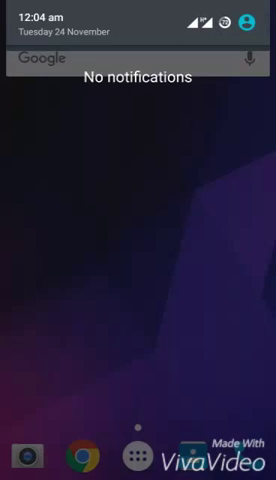
mouse_move(138, 60)
mouse_down()
mouse_move(138, 400)
mouse_move(138, 260)
mouse_up()
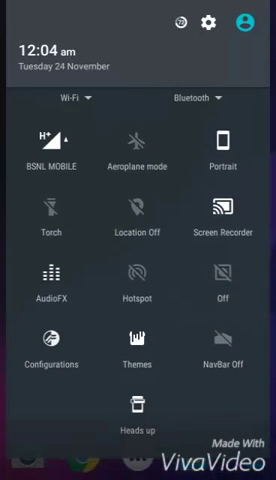
click(222, 340)
drag(138, 430, 138, 60)
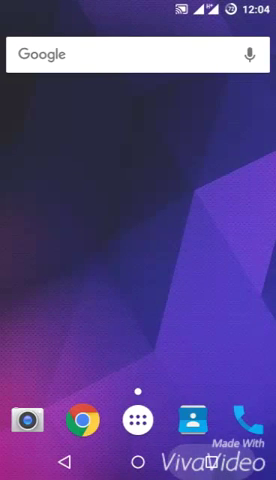
Switch in turn to Gallery, Contacts and Chrome's Google search from recent apps
click(212, 461)
mouse_move(138, 200)
mouse_down()
mouse_move(138, 380)
mouse_move(138, 120)
mouse_up()
click(138, 213)
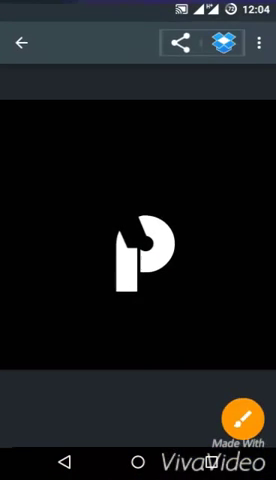
click(212, 461)
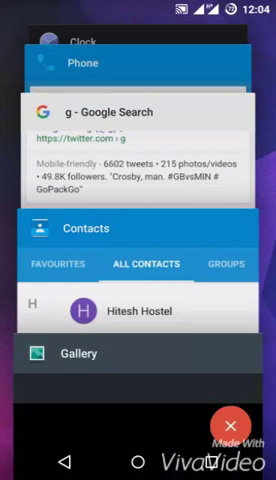
click(138, 230)
click(212, 461)
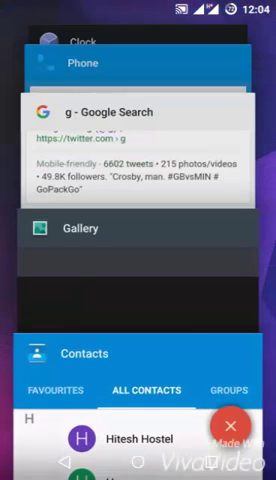
click(138, 150)
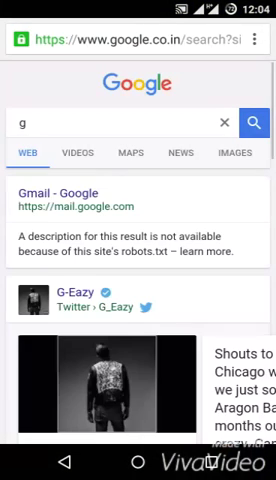
Switch to Phone, then clear all recent apps and return home
click(212, 461)
scroll(138, 250, up, 3)
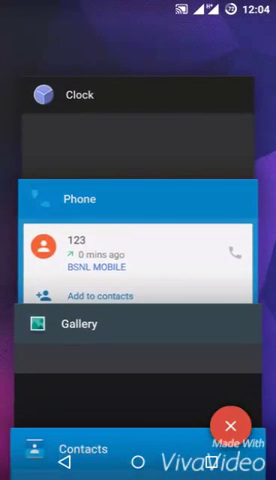
click(138, 220)
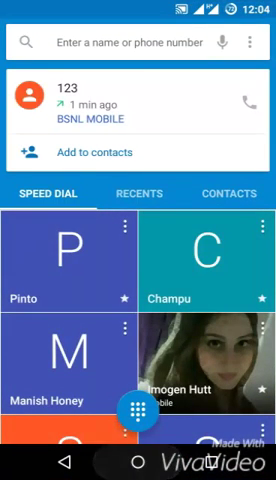
click(138, 461)
click(212, 461)
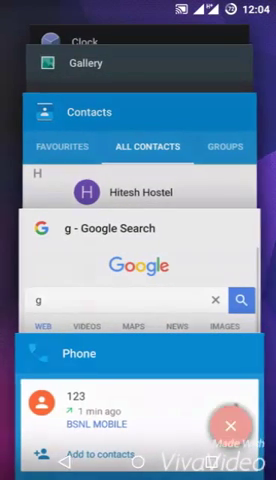
click(230, 426)
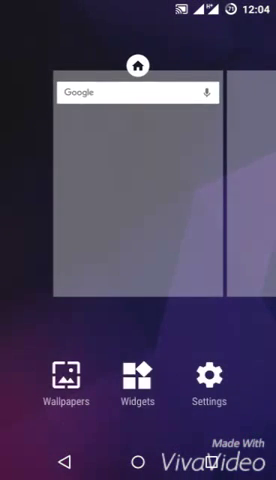
click(138, 461)
Play Aadha Ishq from the Music songs list, then pause it
click(138, 421)
drag(220, 240, 50, 240)
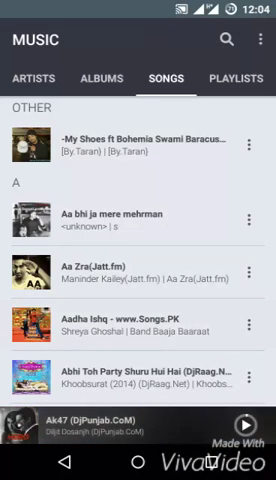
click(120, 324)
click(244, 424)
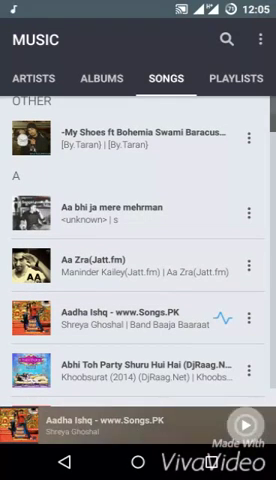
Dismiss Music from recent apps, then bring up the app list
click(138, 462)
click(211, 462)
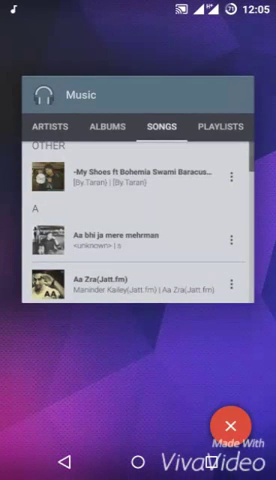
click(230, 423)
click(138, 420)
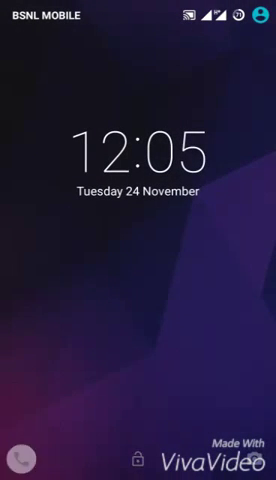
Try the lock-screen phone shortcut (bottom-left) and camera shortcut (bottom-right)
click(20, 459)
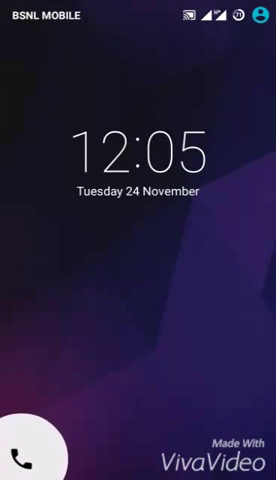
click(255, 459)
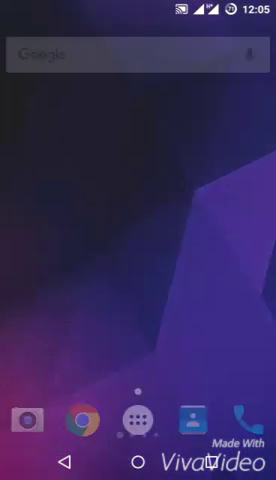
Swipe through the later app drawer pages, return home, and glance at the empty notification shade
drag(220, 240, 50, 240)
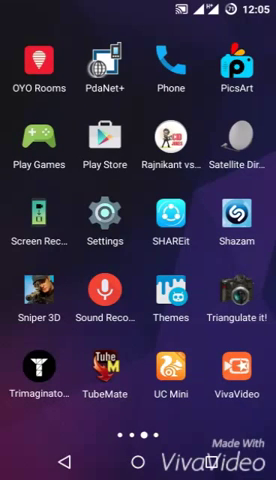
key(Escape)
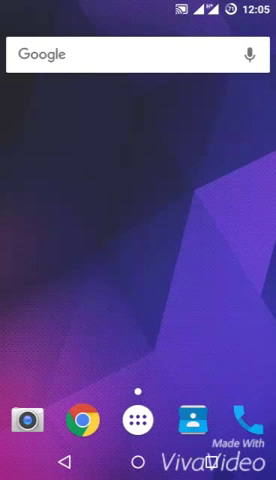
mouse_move(138, 5)
mouse_down()
mouse_move(138, 400)
mouse_move(138, 60)
mouse_up()
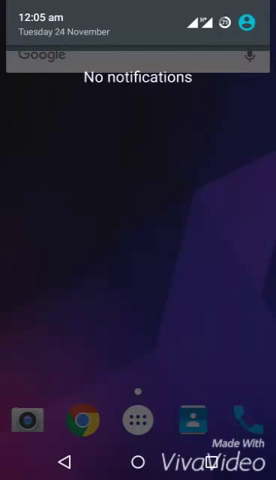
click(138, 250)
Reopen the app drawer and page back from the last page to page one
click(138, 419)
mouse_move(230, 250)
mouse_down()
mouse_move(40, 250)
mouse_move(230, 250)
mouse_up()
drag(40, 250, 230, 250)
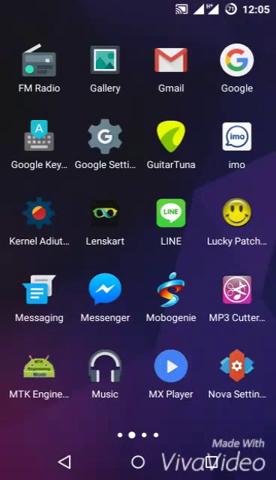
drag(40, 250, 230, 250)
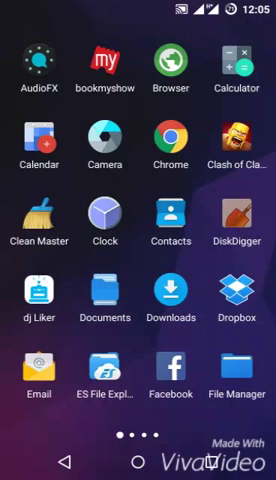